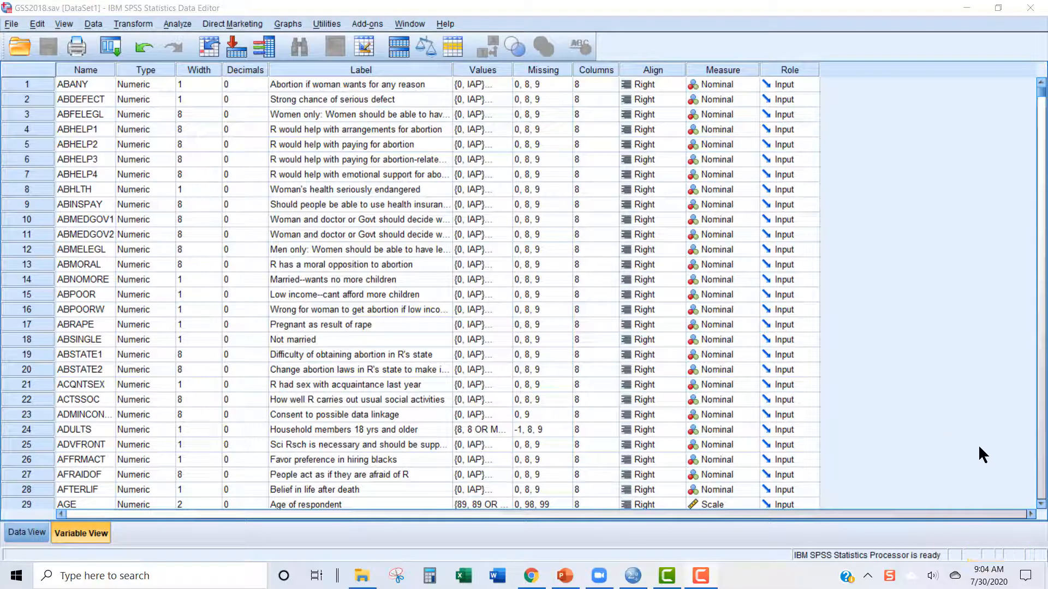
# Set the measurement level of the EDUC variable (Highest year of school completed) to Scale
pyautogui.scroll(-17, 981, 447)
pyautogui.scroll(-20, 981, 447)
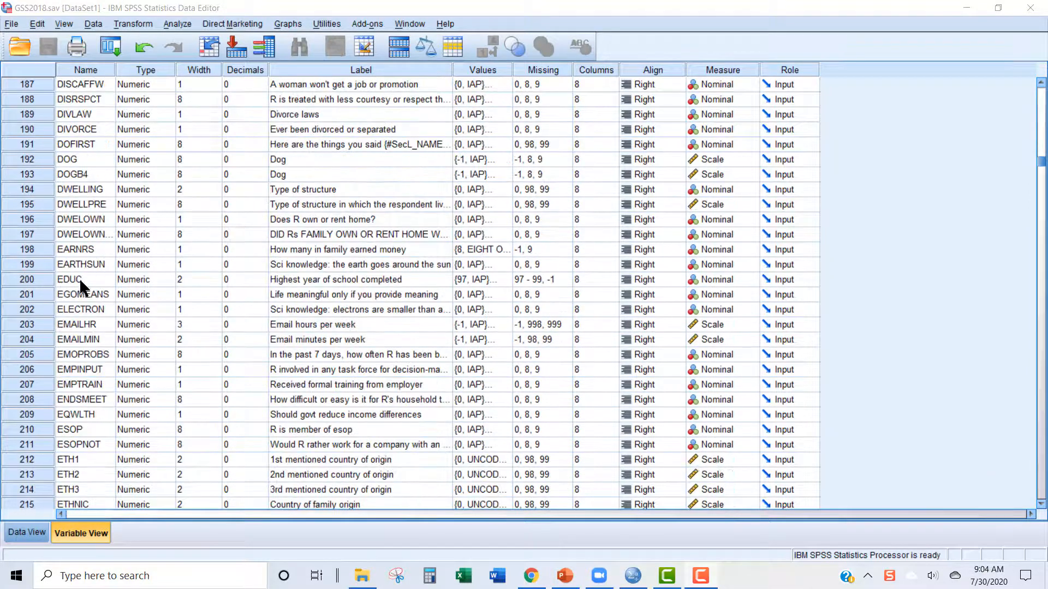
pyautogui.click(38, 278)
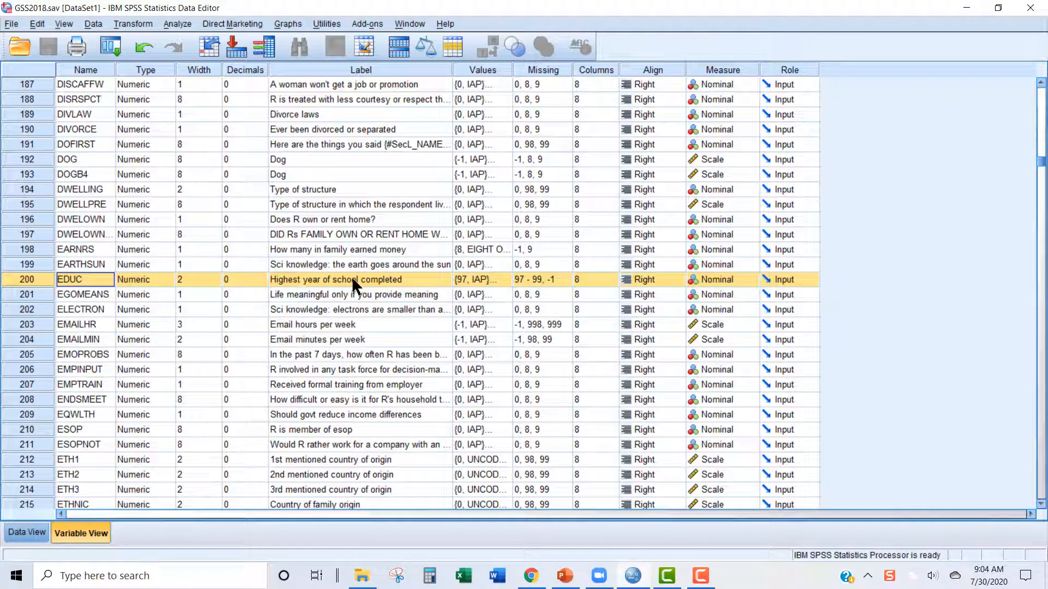
pyautogui.click(752, 280)
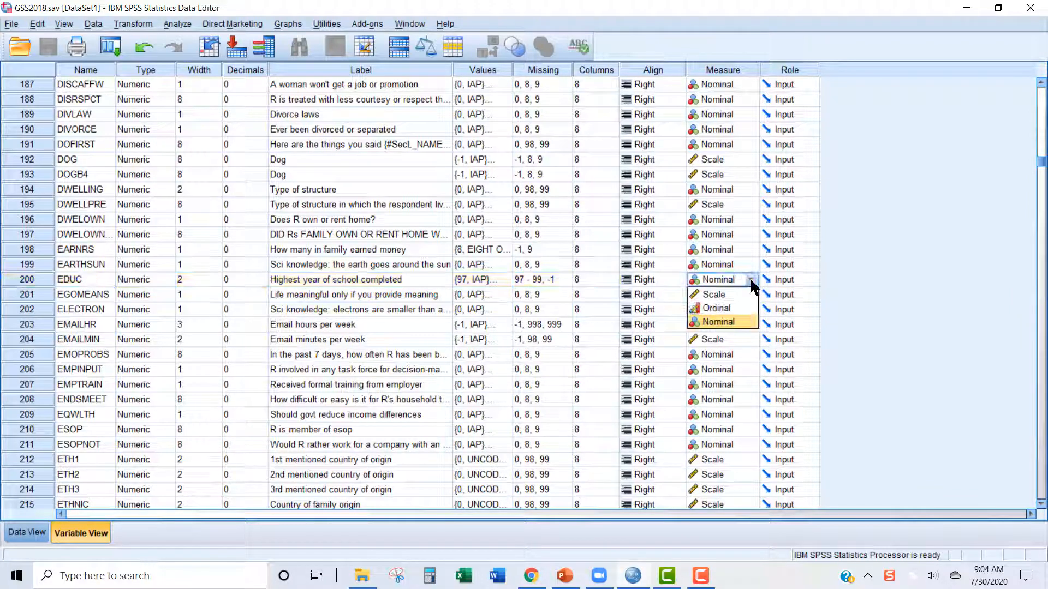
pyautogui.click(732, 295)
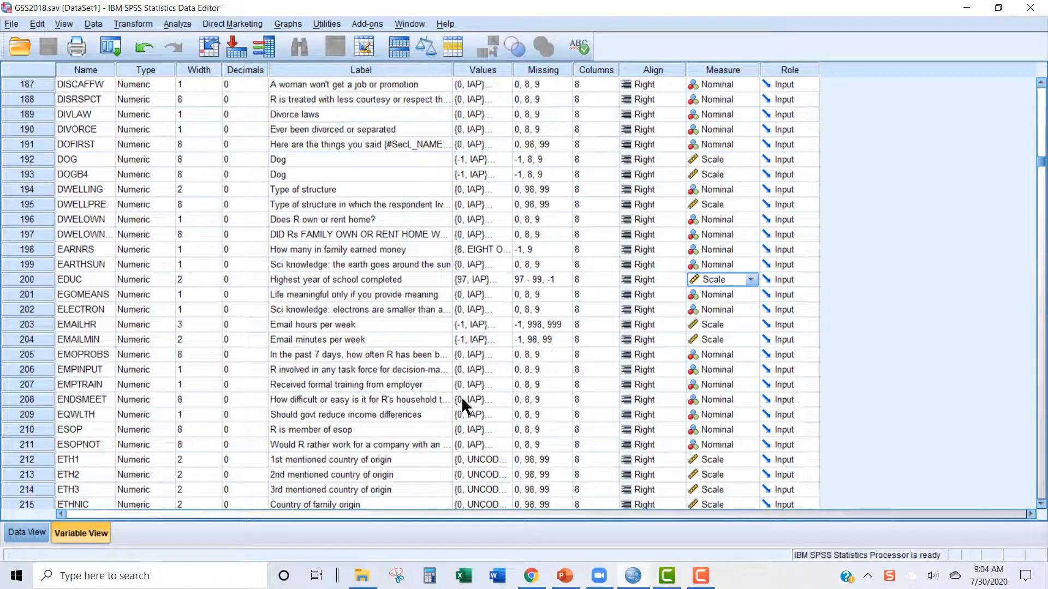
# Locate the SPEDUC variable (Highest year school completed, spouse) and check its measurement level
pyautogui.scroll(-20, 460, 396)
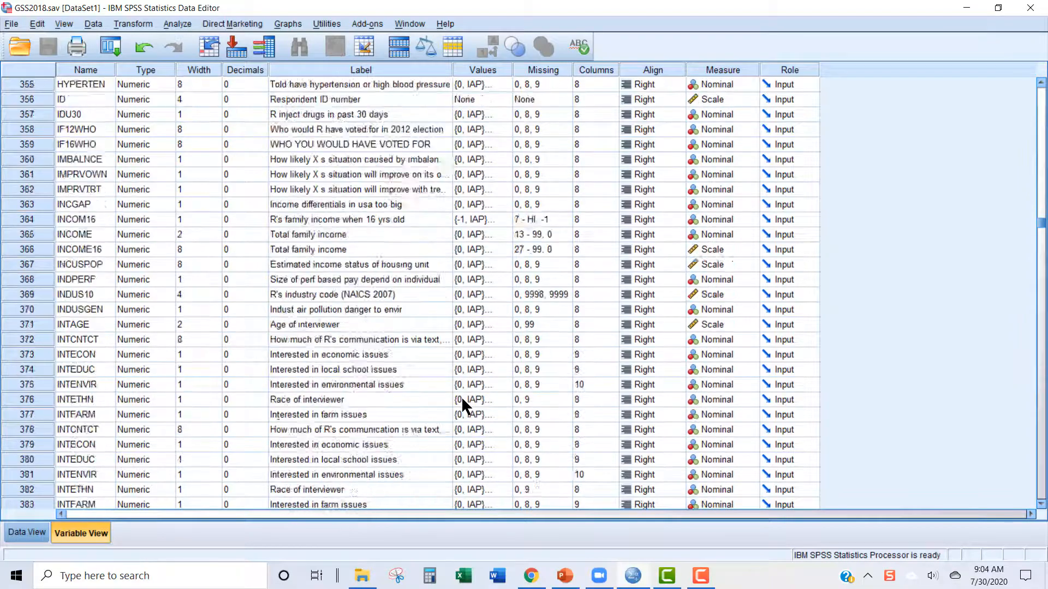
pyautogui.scroll(-20, 461, 397)
pyautogui.click(27, 370)
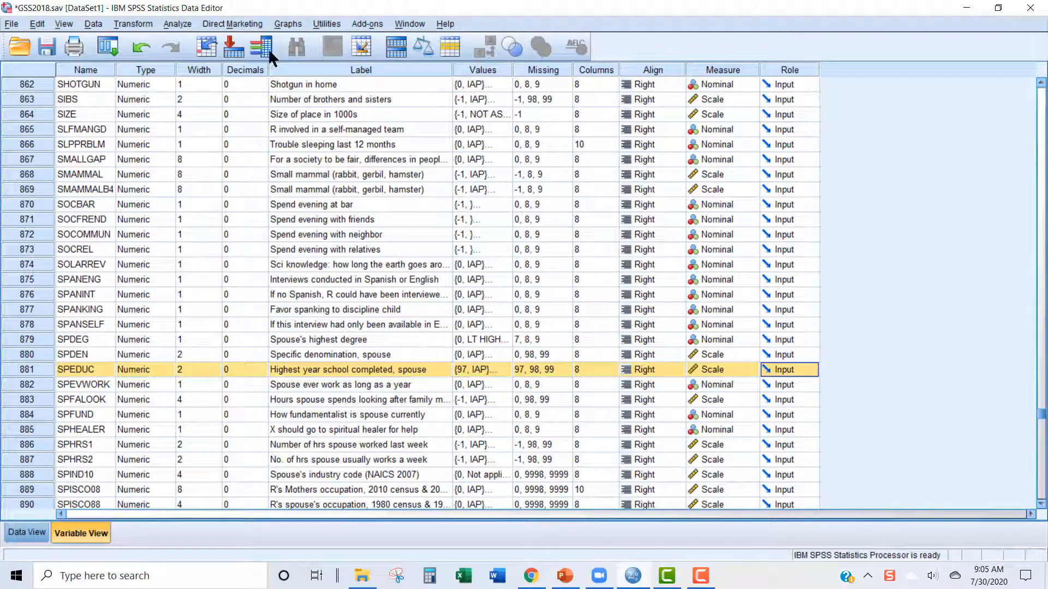
# Start a new chart in Chart Builder using the Simple Scatter type from the Scatter/Dot gallery
pyautogui.click(288, 22)
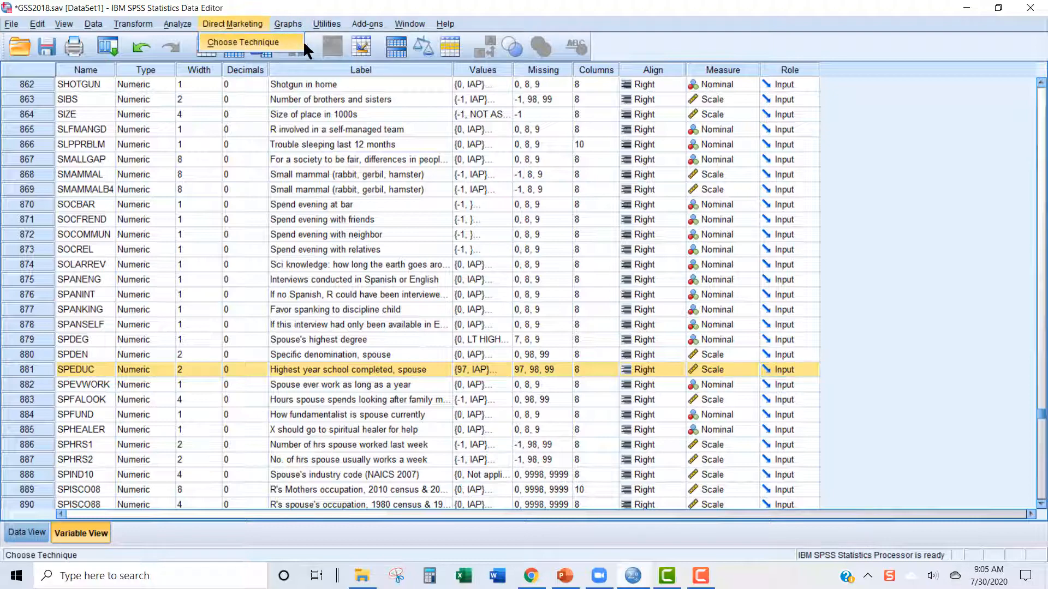
pyautogui.click(301, 42)
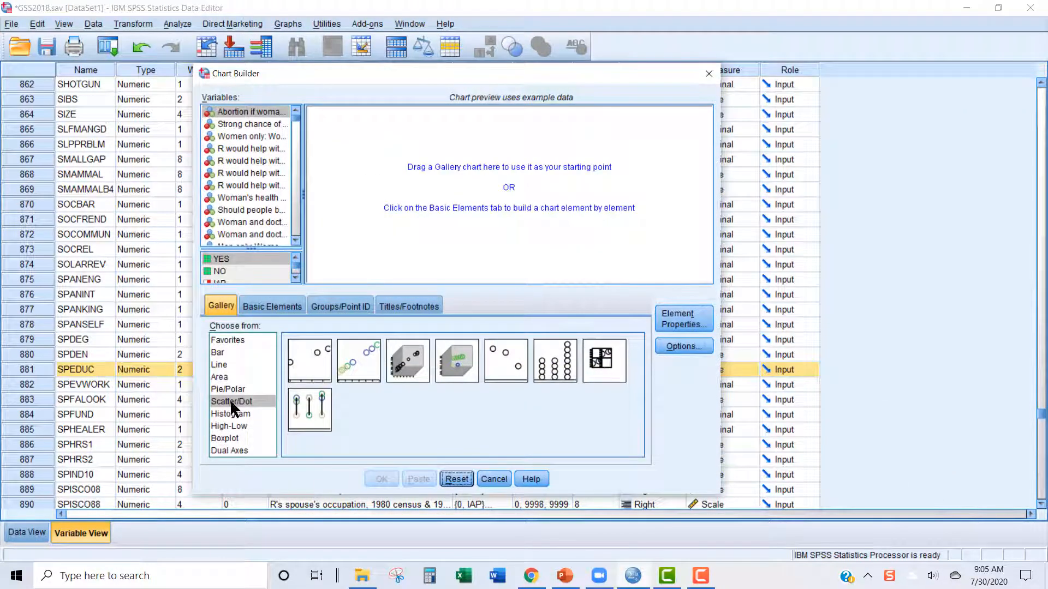
pyautogui.click(301, 365)
pyautogui.moveTo(307, 365); pyautogui.dragTo(476, 229)
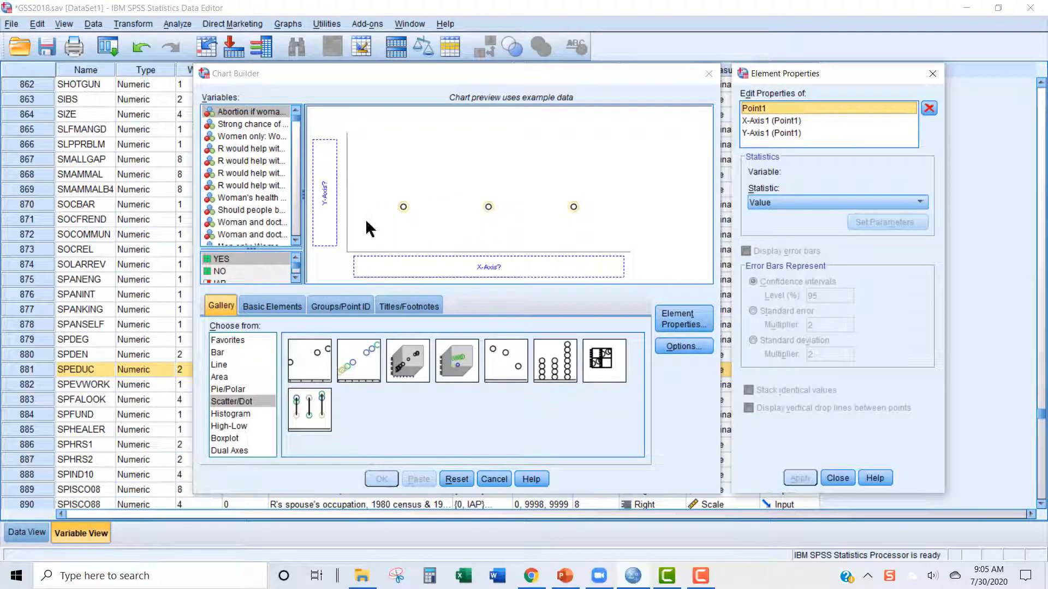
# Widen the Chart Builder dialog and assign Highest year of school completed [EDUC] to the scatterplot's Y-axis
pyautogui.scroll(-5, 226, 191)
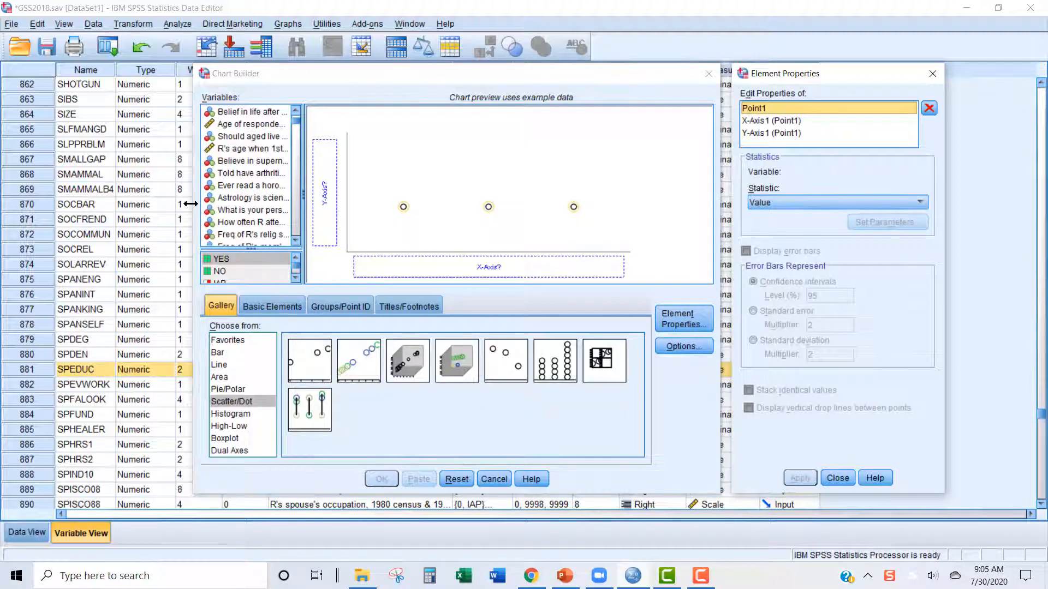
pyautogui.moveTo(197, 211); pyautogui.dragTo(101, 208)
pyautogui.scroll(-5, 125, 207)
pyautogui.moveTo(254, 159); pyautogui.dragTo(342, 192)
# Assign Highest year school completed, spouse [SPEDUC] to the X-axis and generate the scatterplot
pyautogui.scroll(-15, 277, 195)
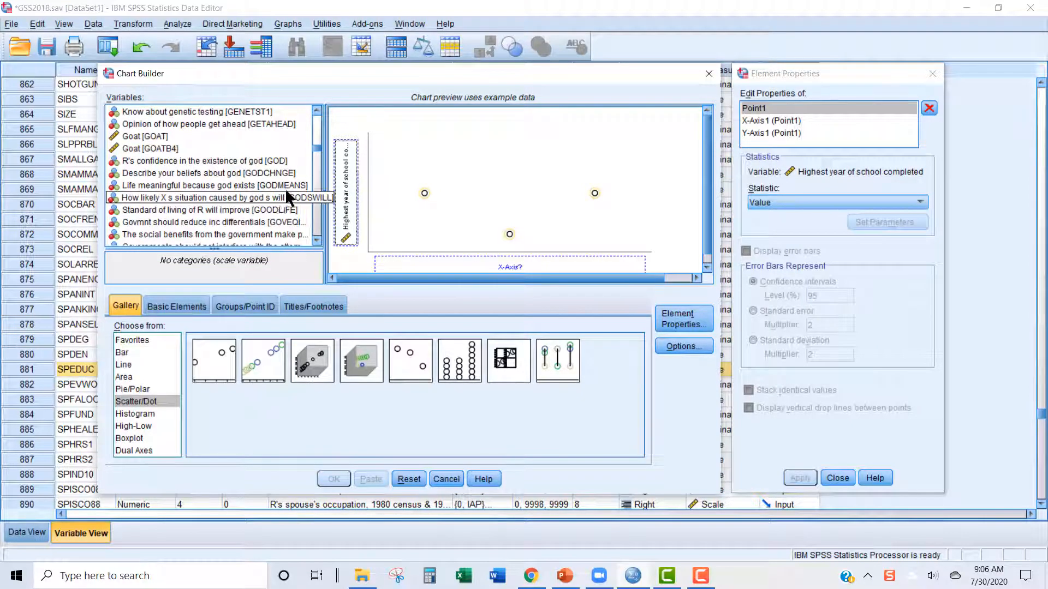
pyautogui.scroll(-15, 267, 154)
pyautogui.scroll(-10, 267, 154)
pyautogui.moveTo(254, 234); pyautogui.dragTo(477, 267)
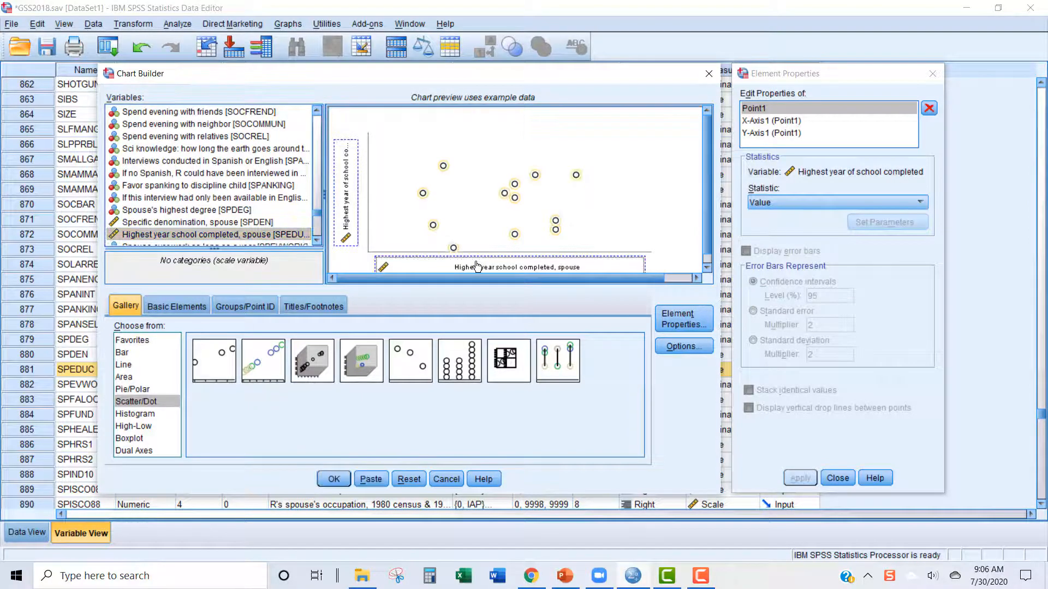
pyautogui.click(333, 480)
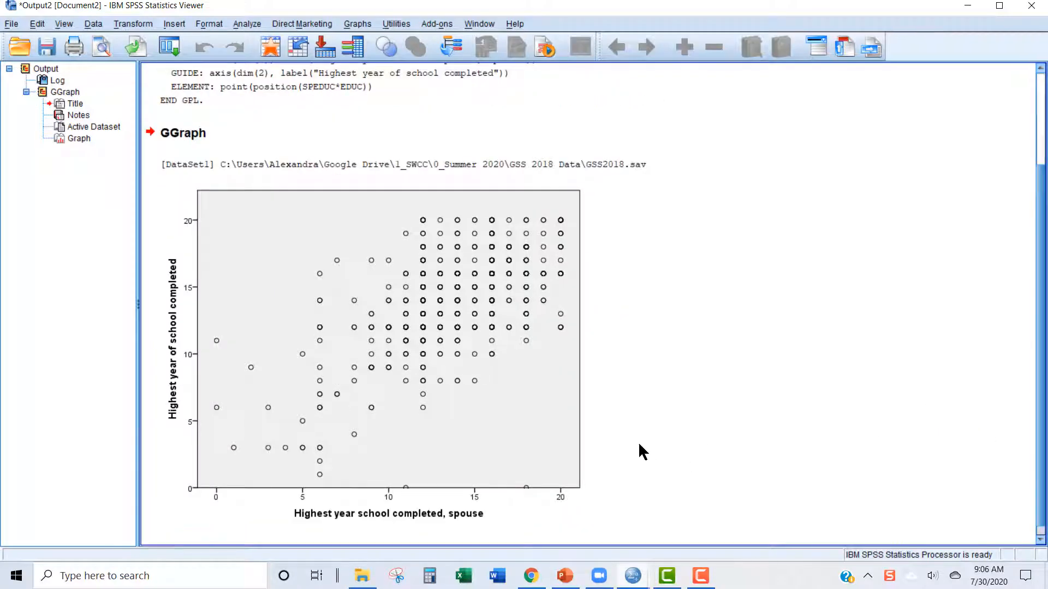
# Examine the scatterplot, check the worksheet's fit line instructions in Chrome, and return to the SPSS output
pyautogui.click(333, 463)
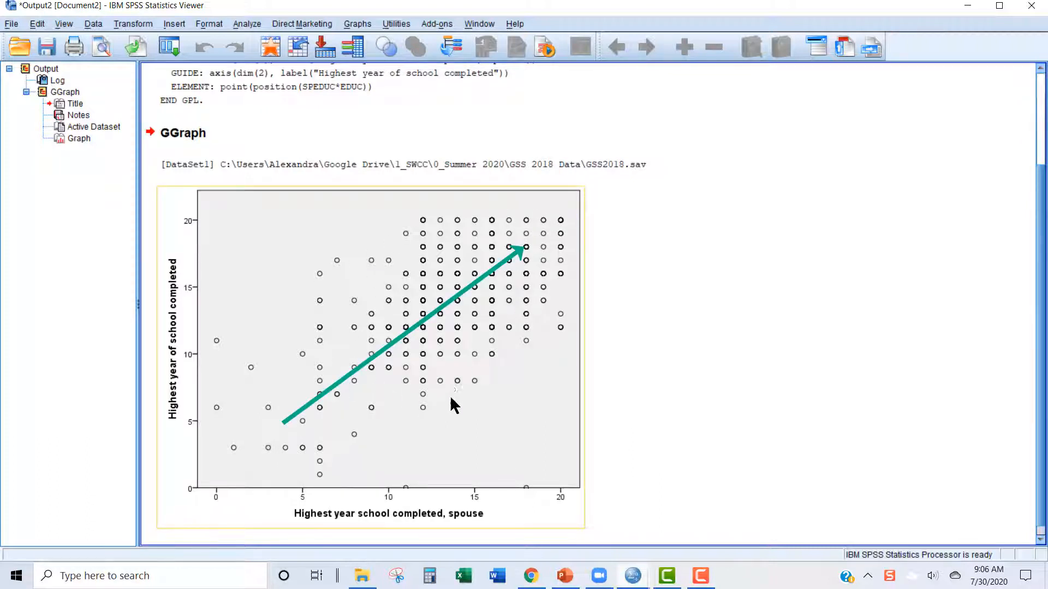
pyautogui.click(530, 581)
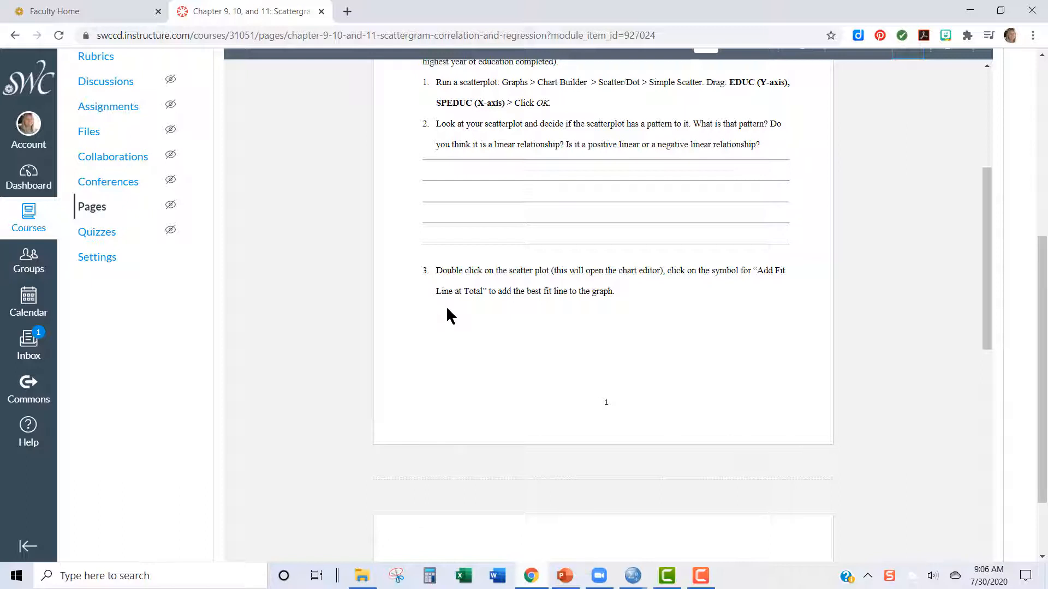
pyautogui.hotkey('alt', 'Tab')
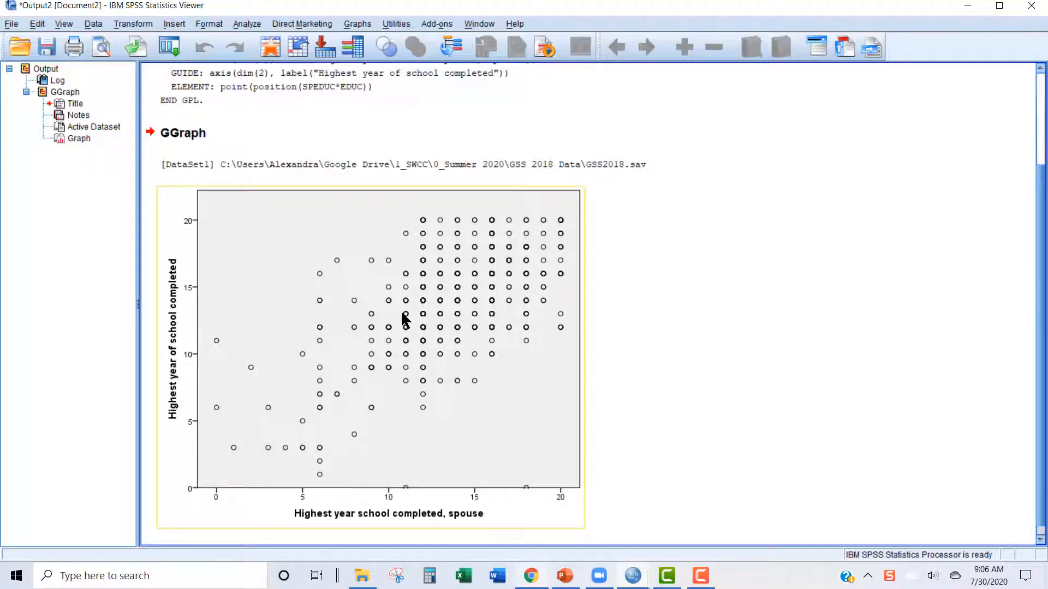
# Open the scatterplot for editing, add a linear fit line at total, and close the Chart Editor
pyautogui.doubleClick(401, 313)
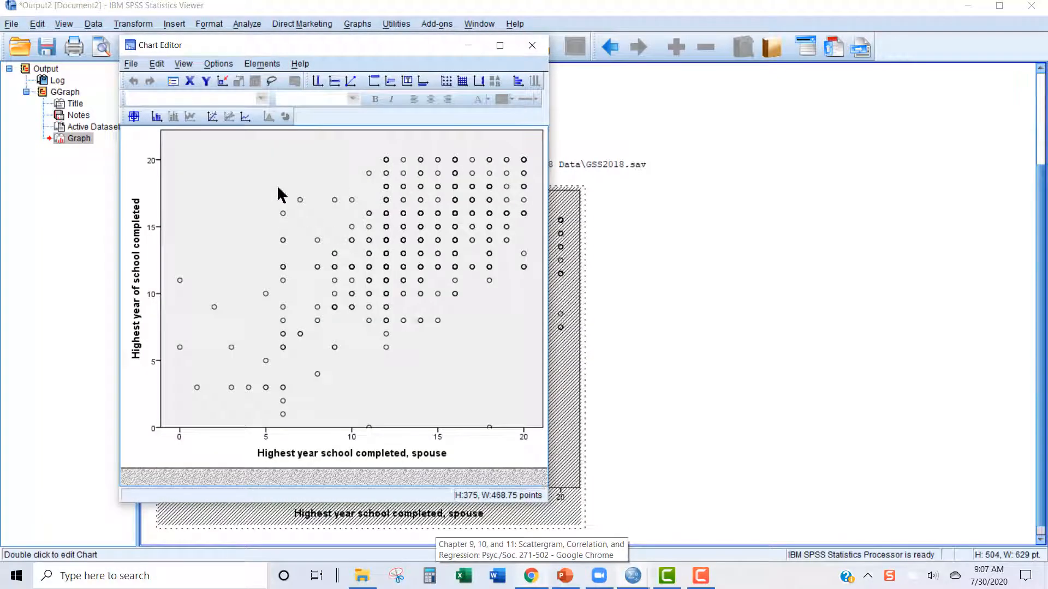
pyautogui.click(213, 117)
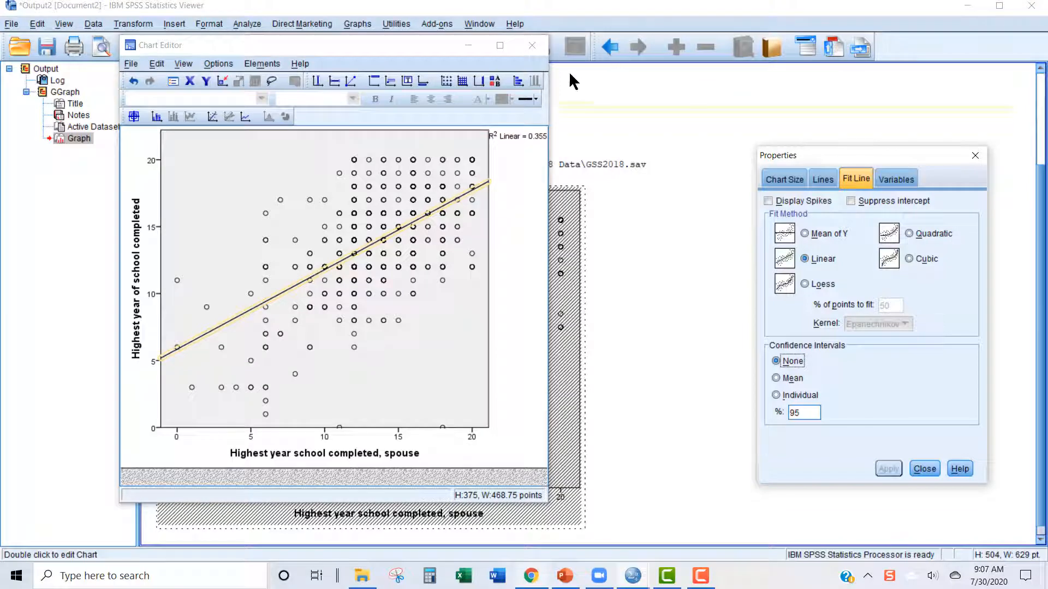
pyautogui.click(532, 45)
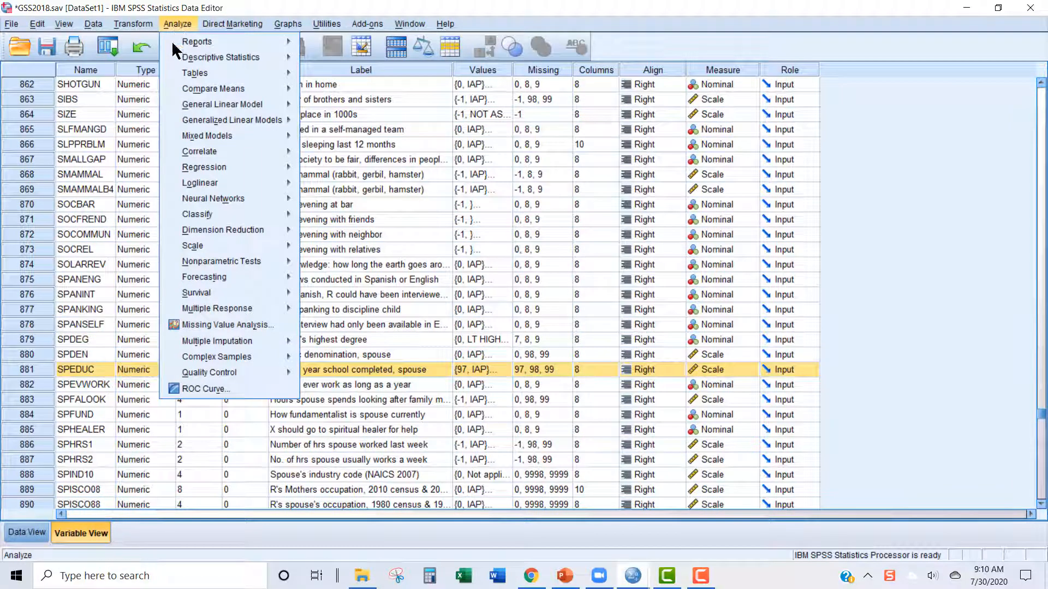
# Run a bivariate Pearson correlation between EDUC and SPEDUC and examine the resulting Correlations table
pyautogui.moveTo(198, 151)
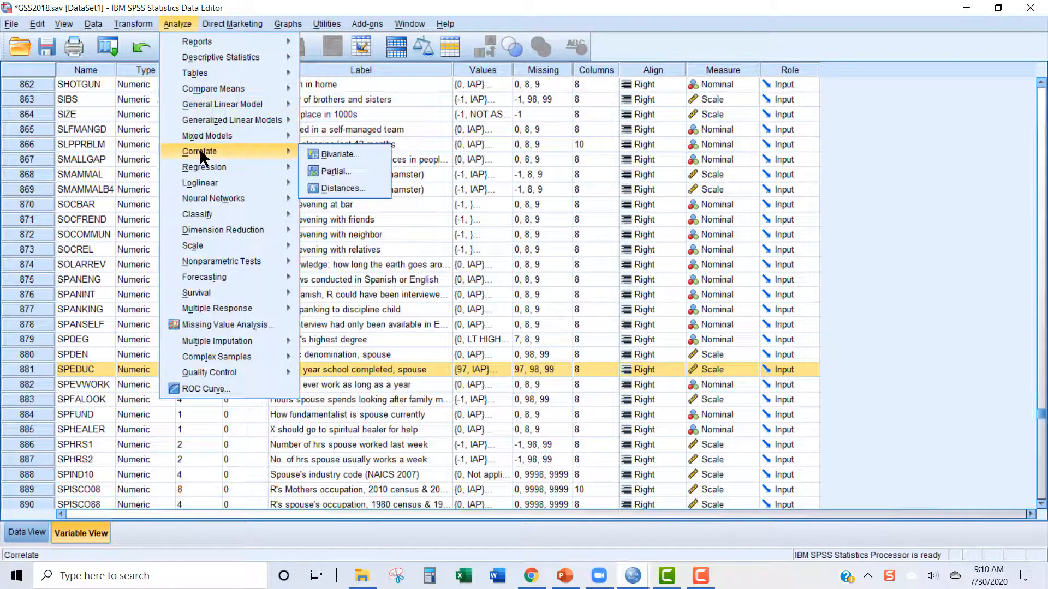
pyautogui.click(319, 153)
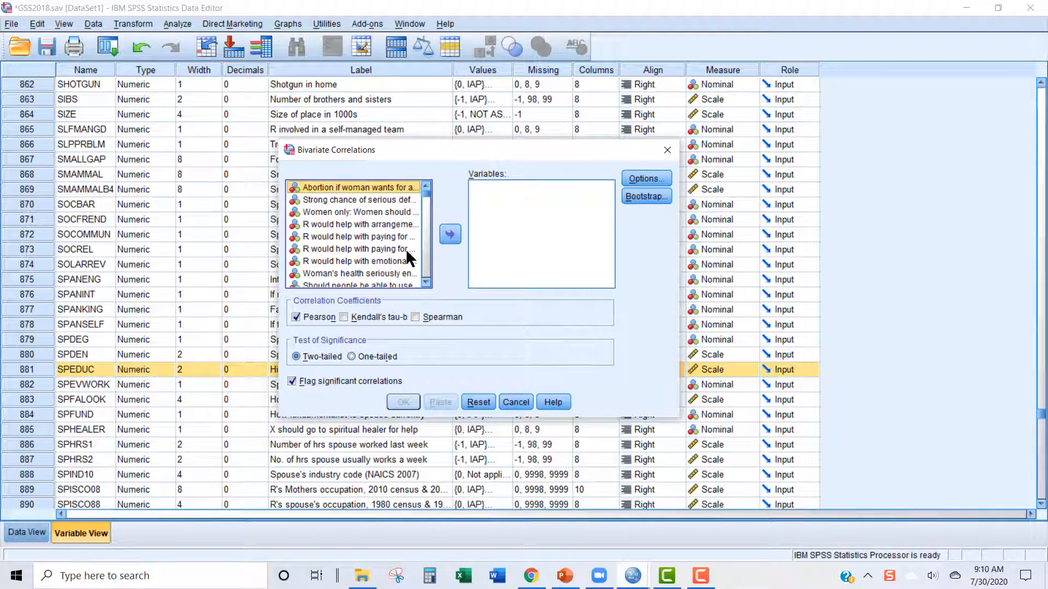
pyautogui.scroll(-9, 391, 250)
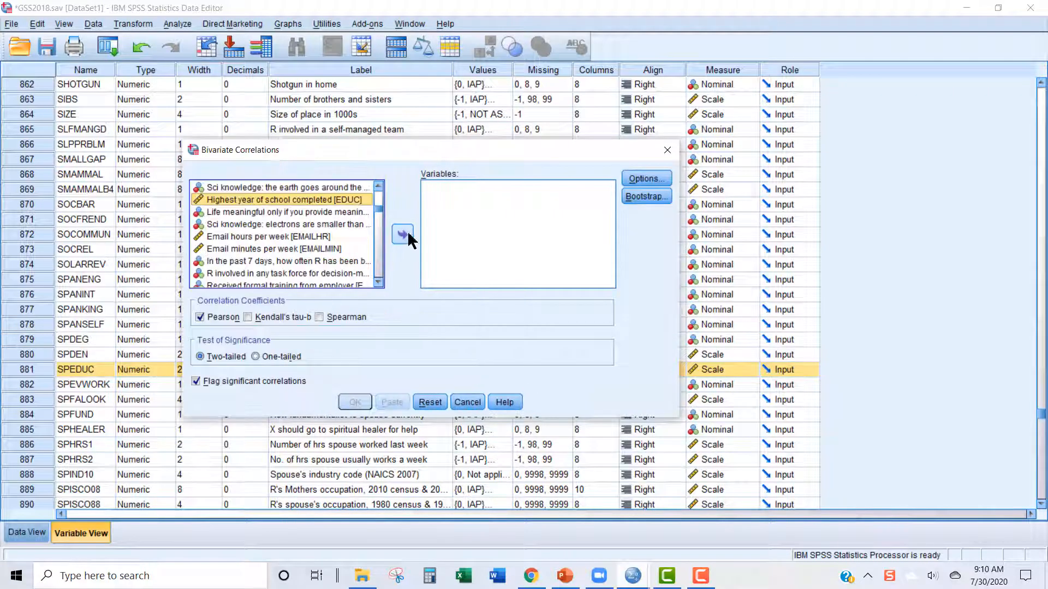
pyautogui.click(403, 234)
pyautogui.scroll(-15, 335, 237)
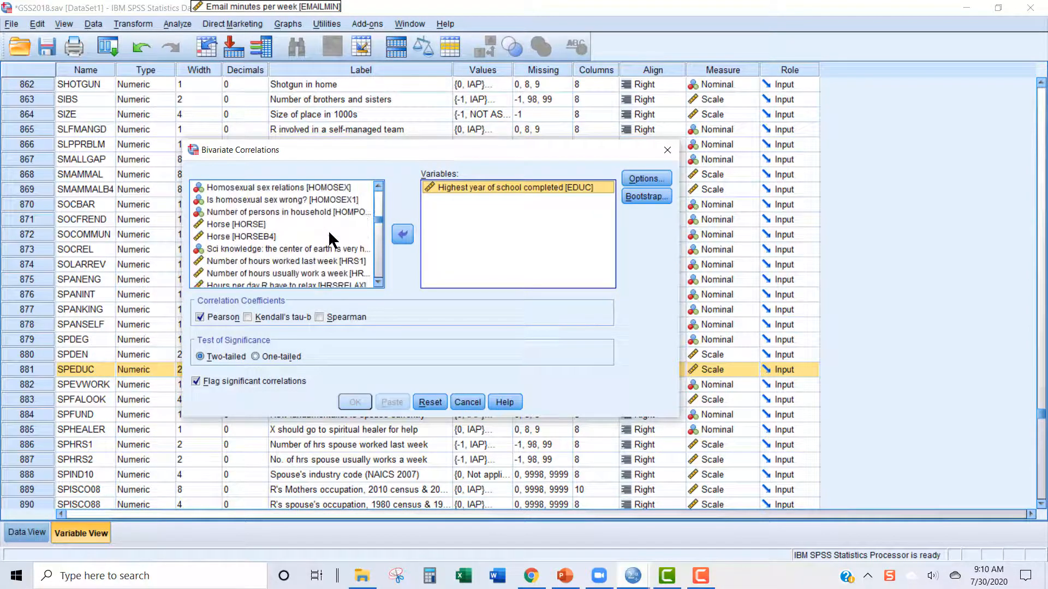
pyautogui.scroll(-8, 328, 230)
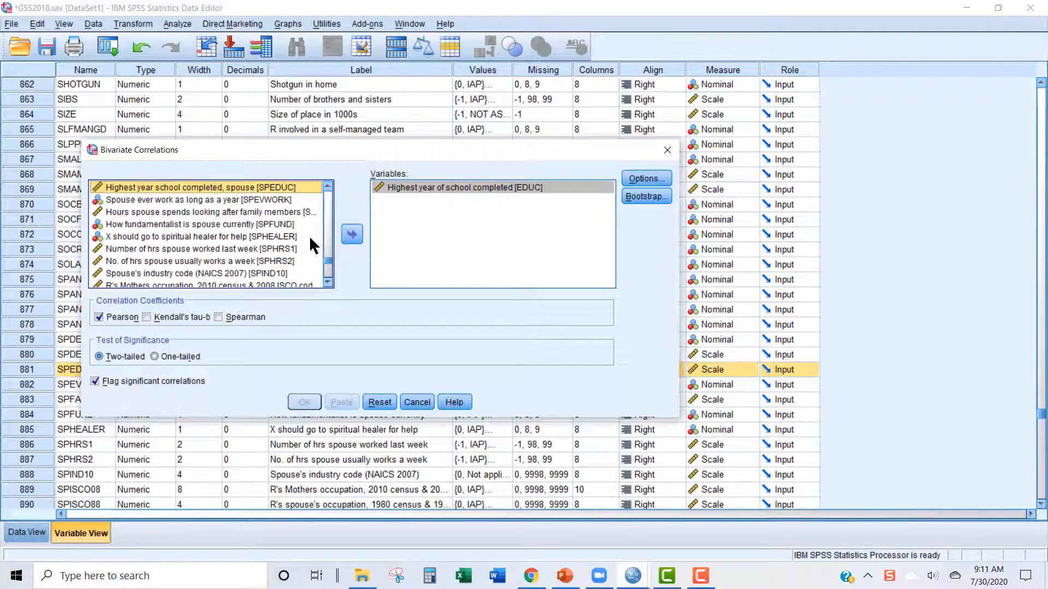
pyautogui.click(352, 235)
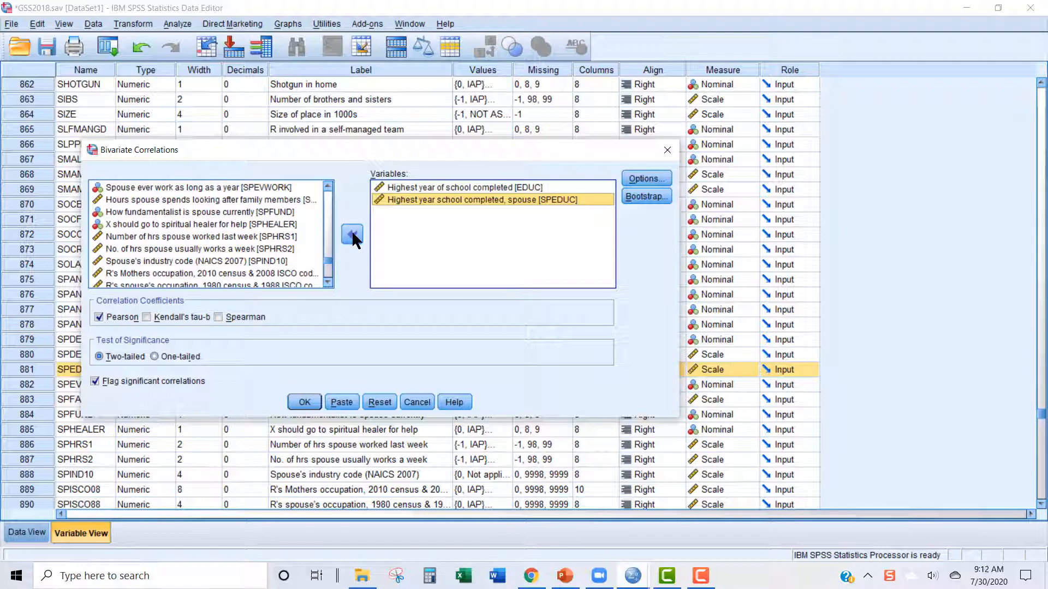
pyautogui.click(304, 403)
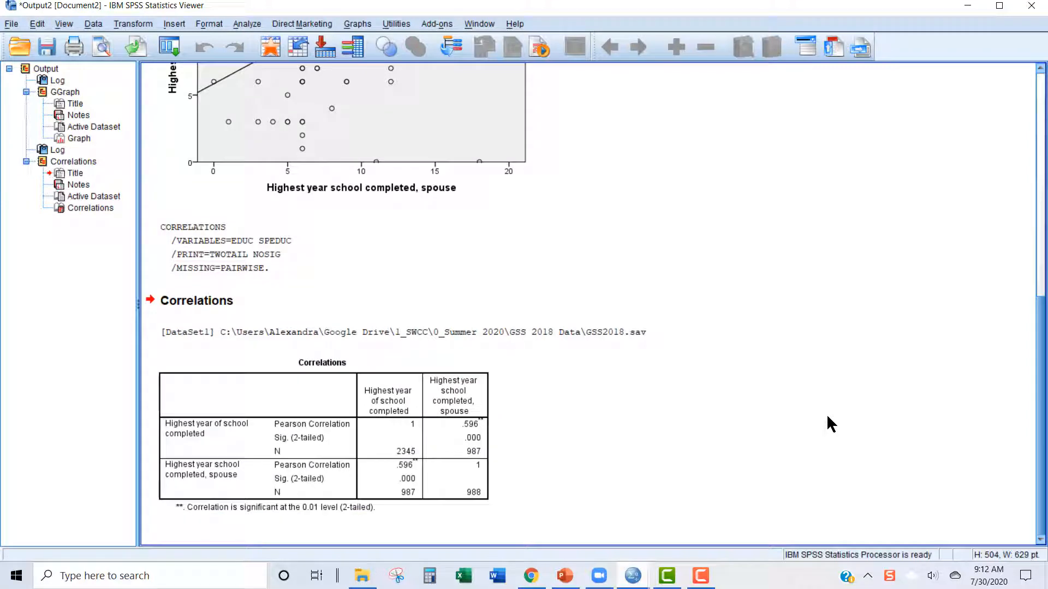
pyautogui.click(386, 399)
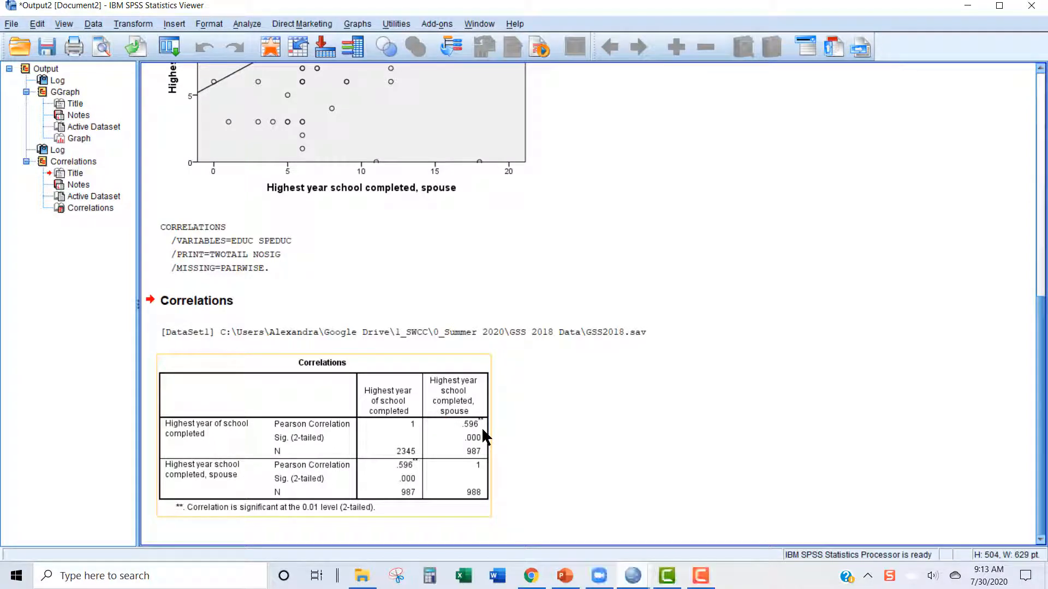
pyautogui.click(516, 443)
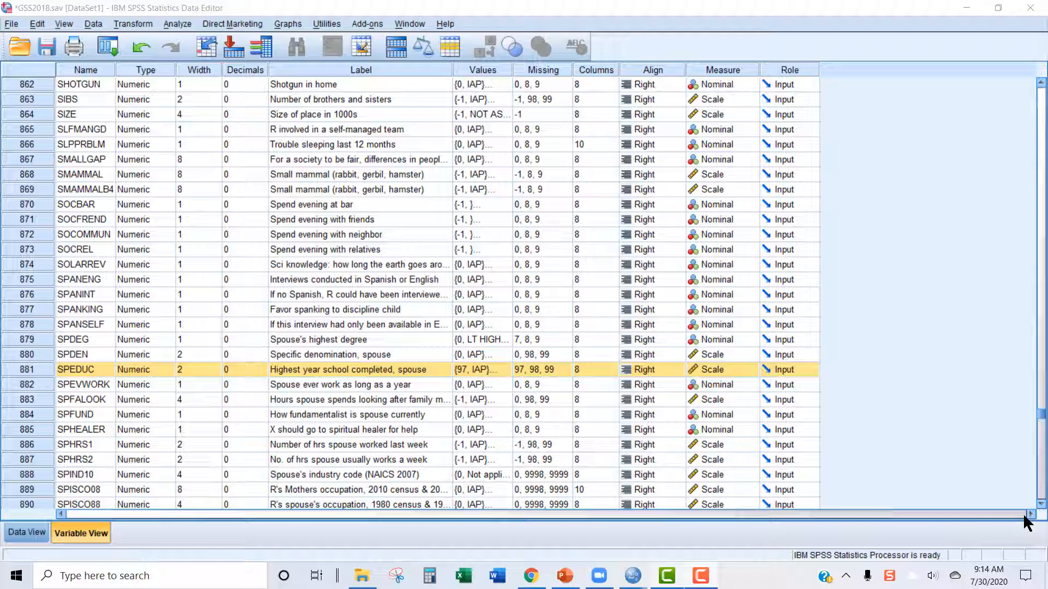
# Run a linear regression with EDUC as the independent variable and SPEDUC as the dependent variable
pyautogui.click(175, 22)
pyautogui.moveTo(206, 168)
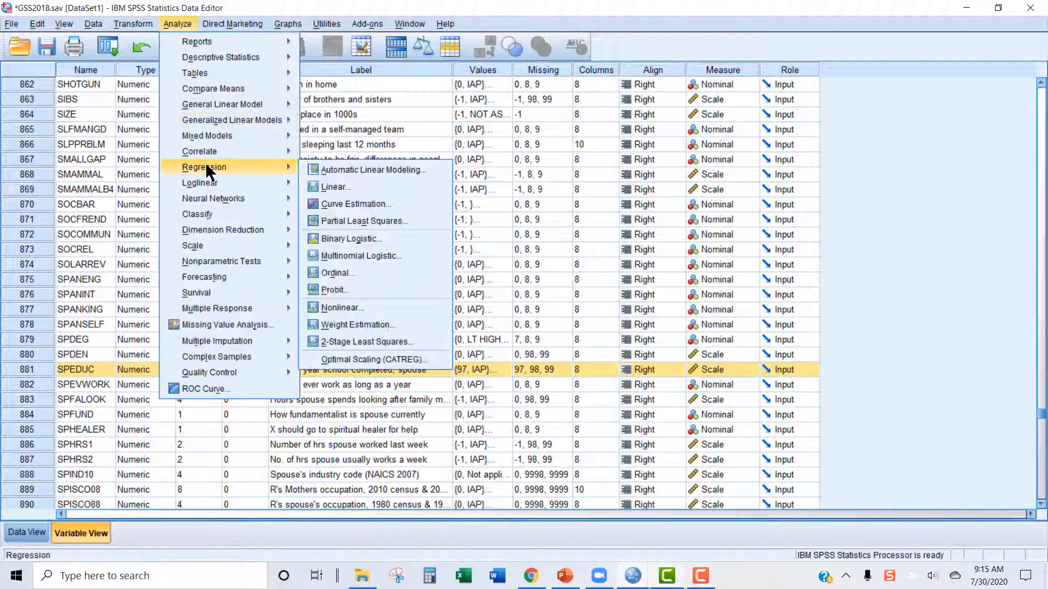
pyautogui.click(333, 186)
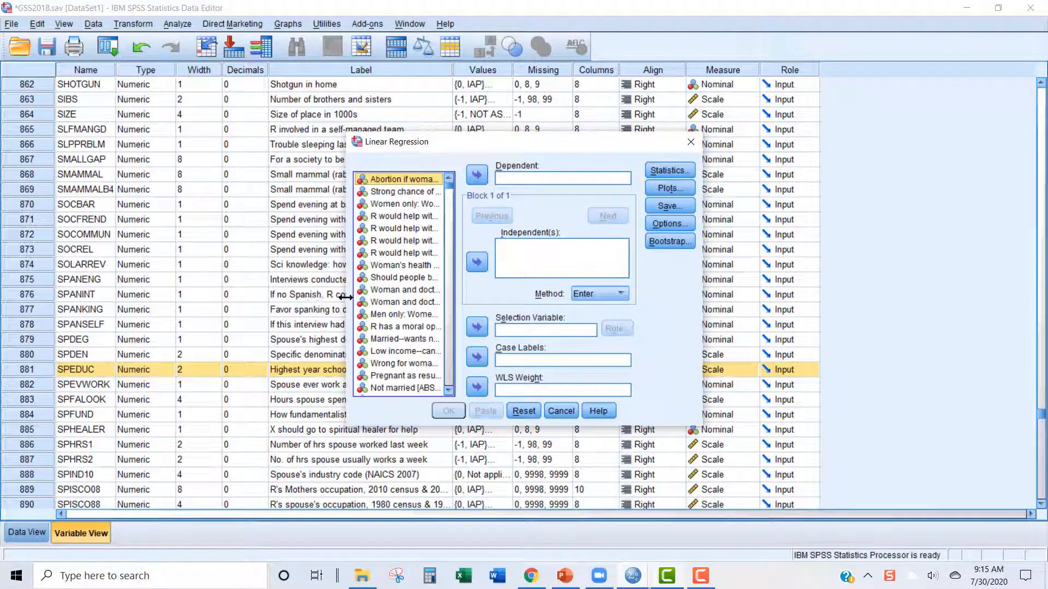
pyautogui.moveTo(345, 297); pyautogui.dragTo(198, 298)
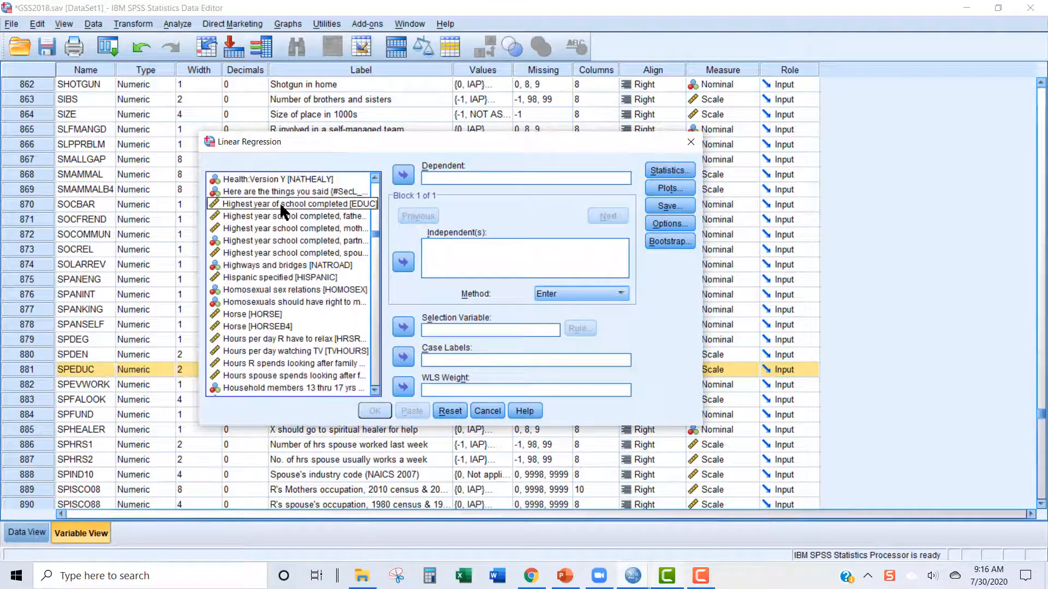
pyautogui.click(279, 204)
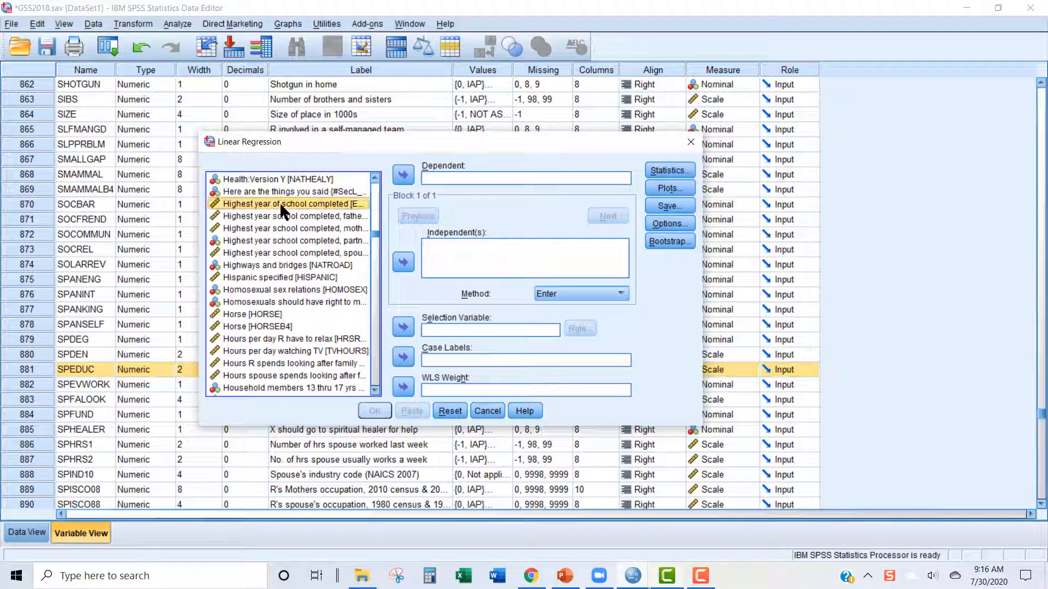
pyautogui.click(403, 262)
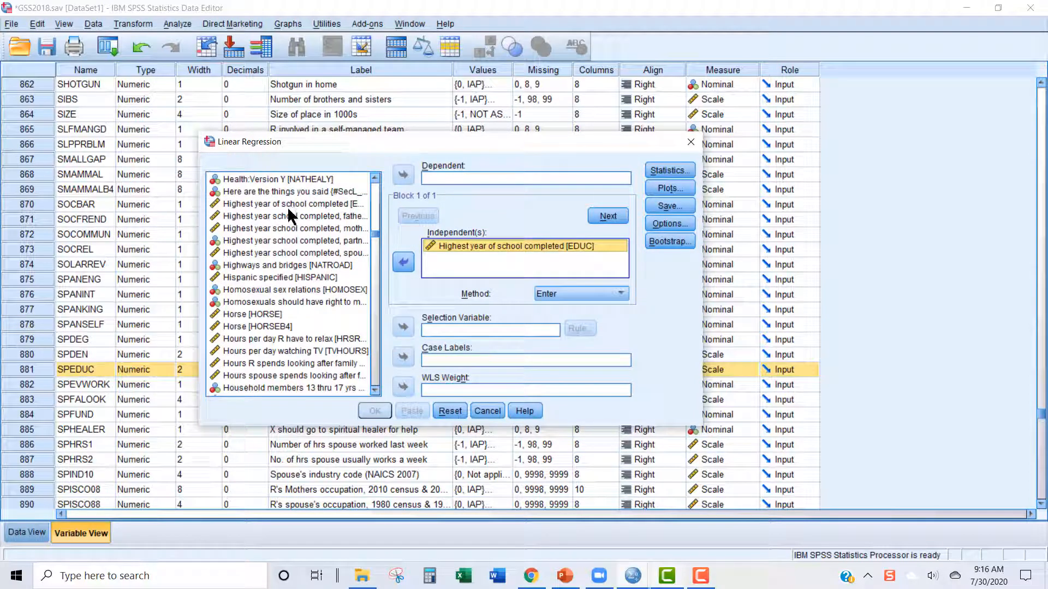
pyautogui.moveTo(283, 253); pyautogui.dragTo(407, 175)
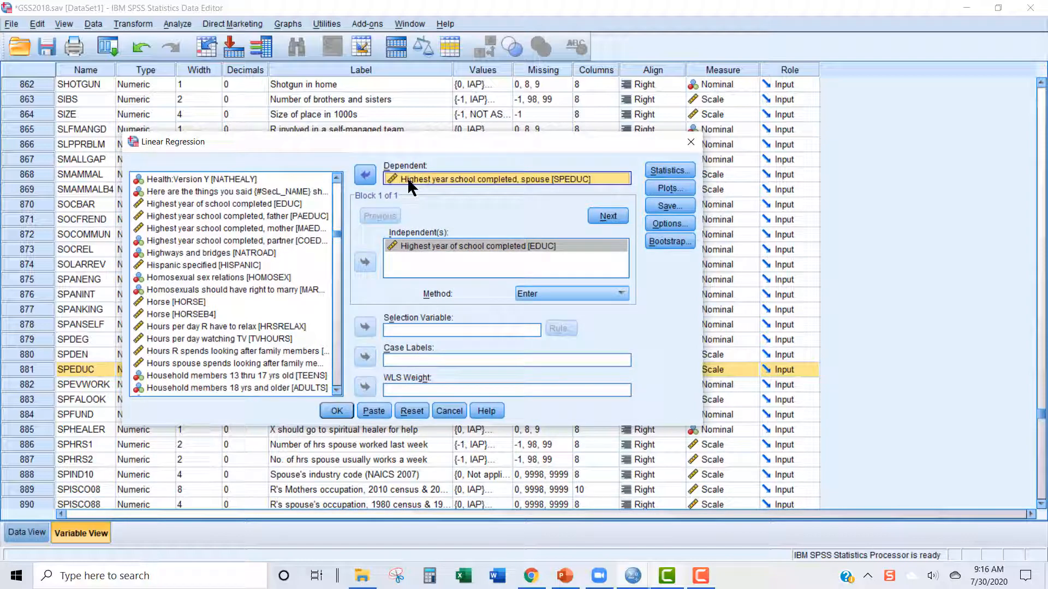
pyautogui.click(337, 411)
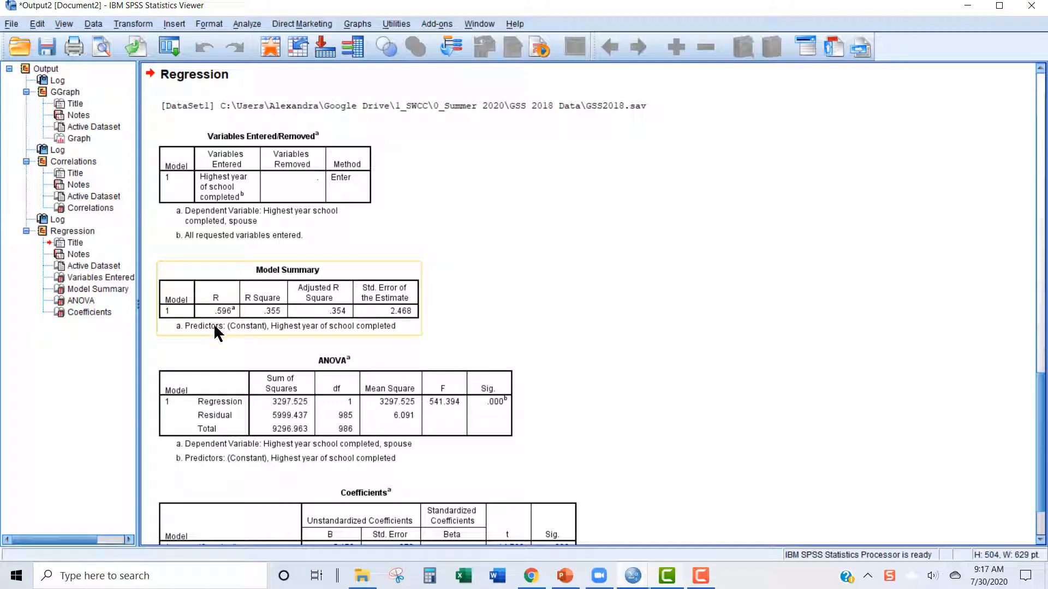
# Examine the regression output, including the Model Summary, ANOVA and Coefficients tables
pyautogui.scroll(5, 552, 306)
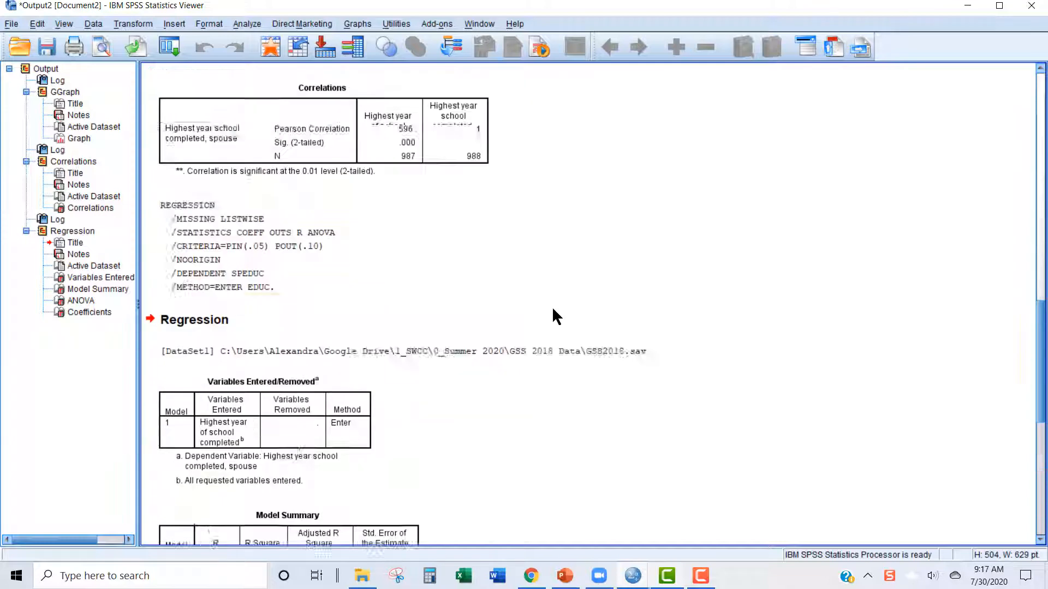
pyautogui.scroll(-3, 382, 393)
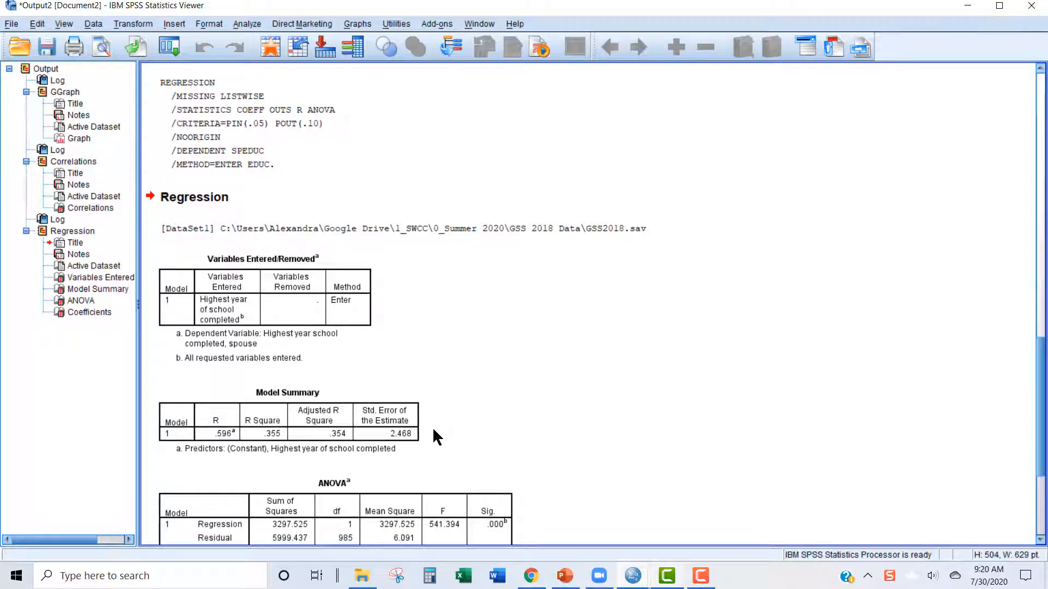
pyautogui.scroll(-3, 496, 408)
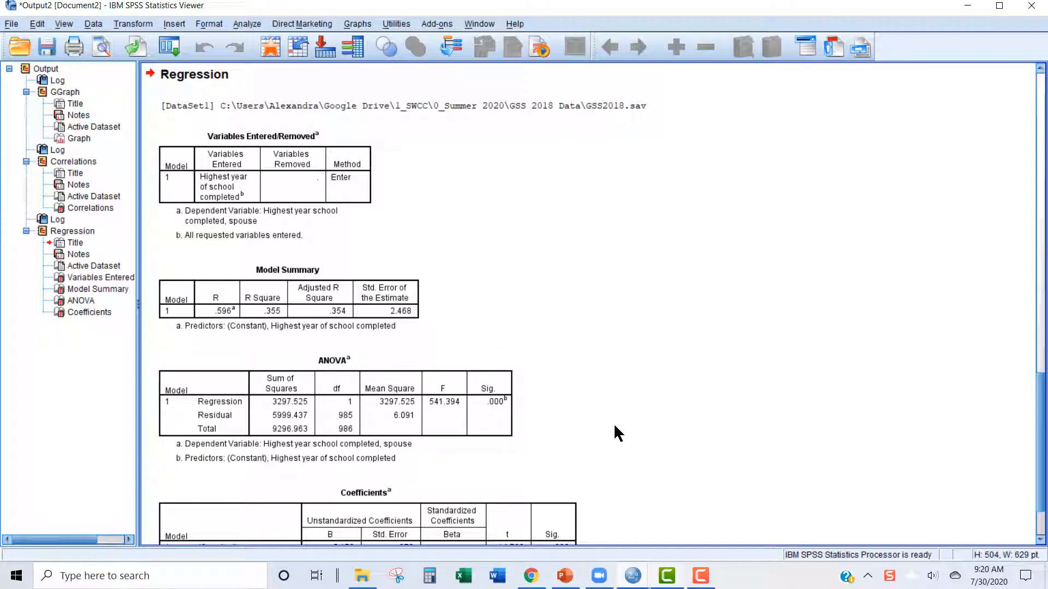
pyautogui.scroll(-3, 688, 415)
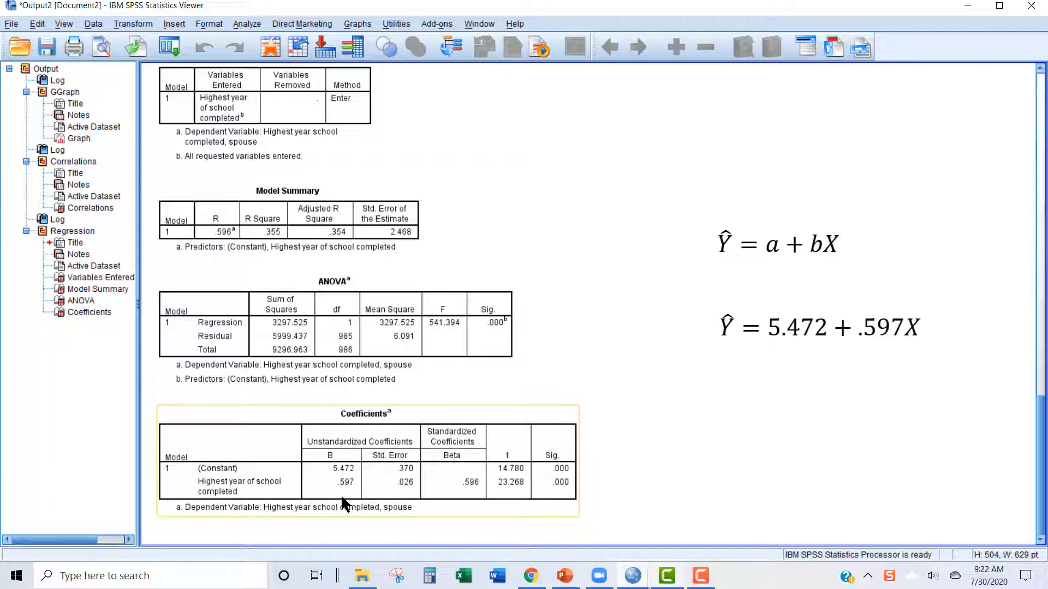
pyautogui.click(771, 462)
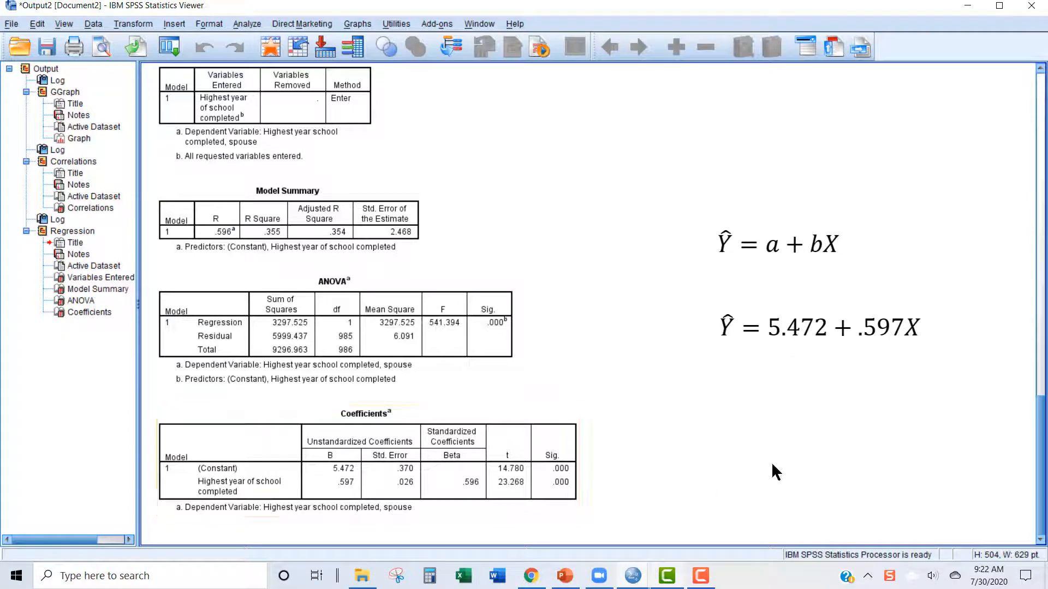